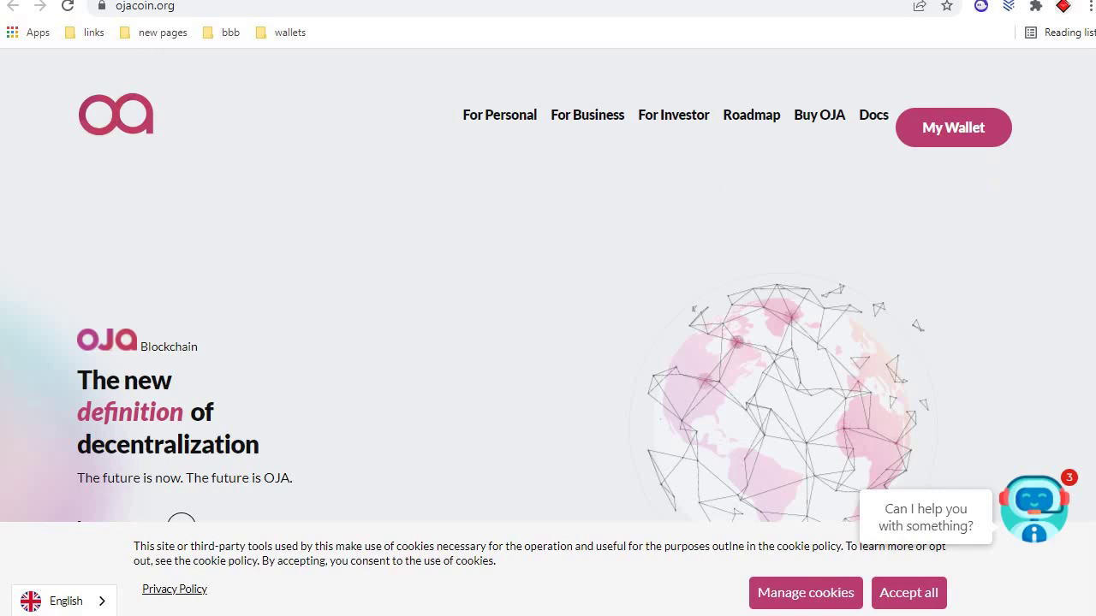
Step: Scroll the homepage down to the $0.10/OJA Public Sale offer and the feature cards
scroll(1005, 177, down, 2)
scroll(548, 296, down, 2)
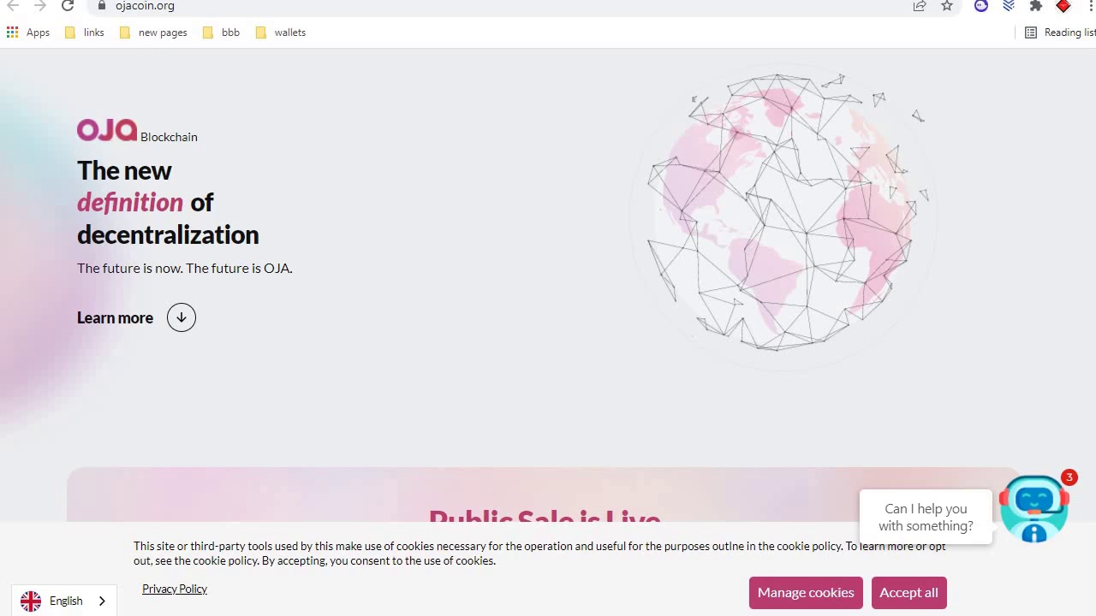
scroll(548, 322, down, 5)
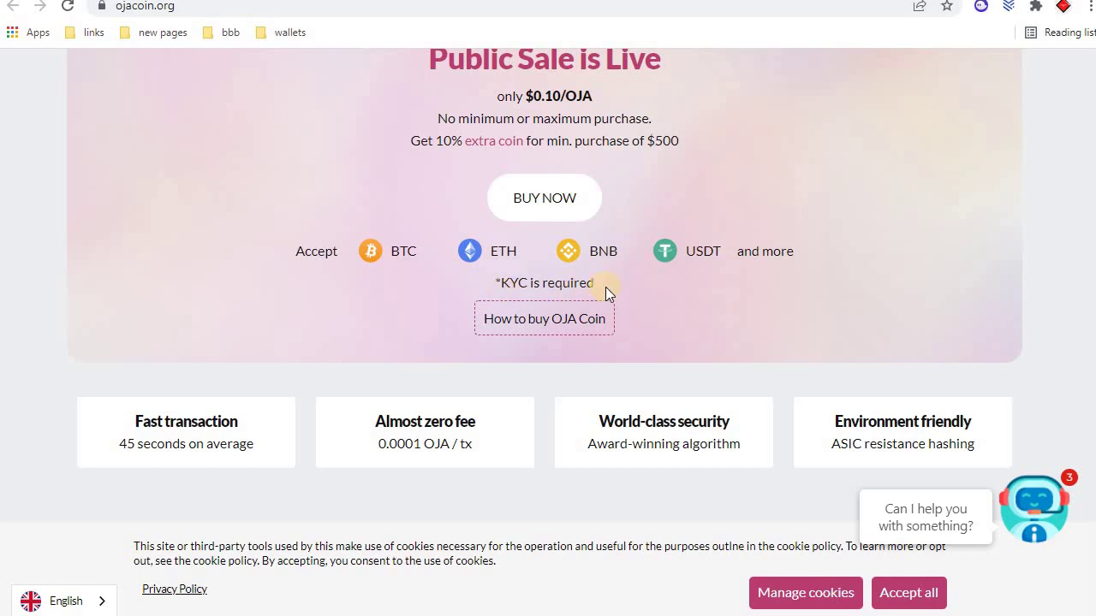
Step: Open the How to buy OJA Coin guide in a new tab and switch to it
right_click(535, 321)
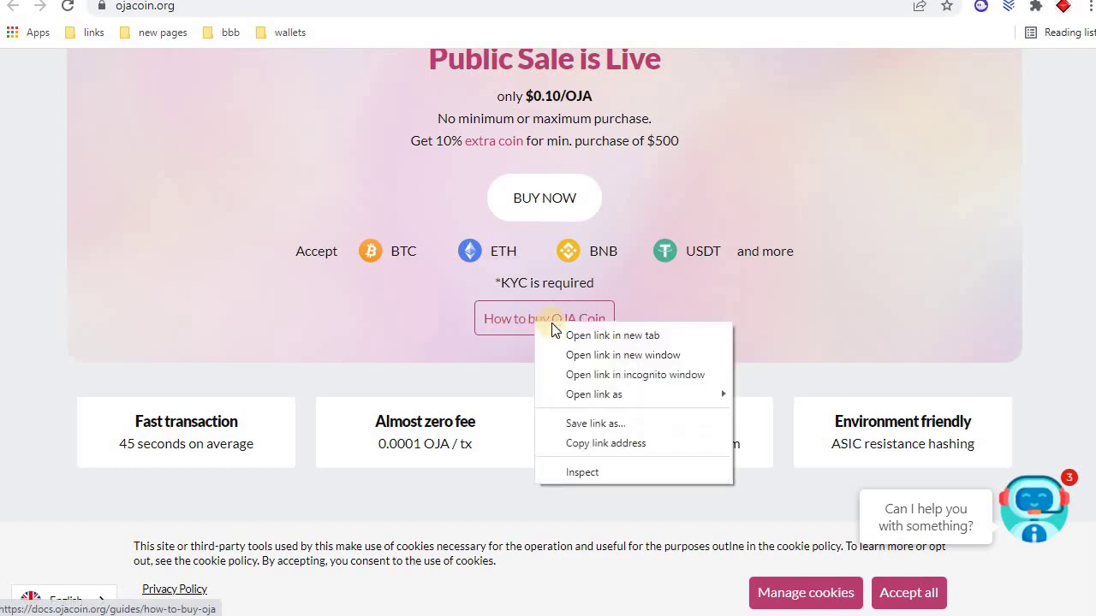
click(574, 332)
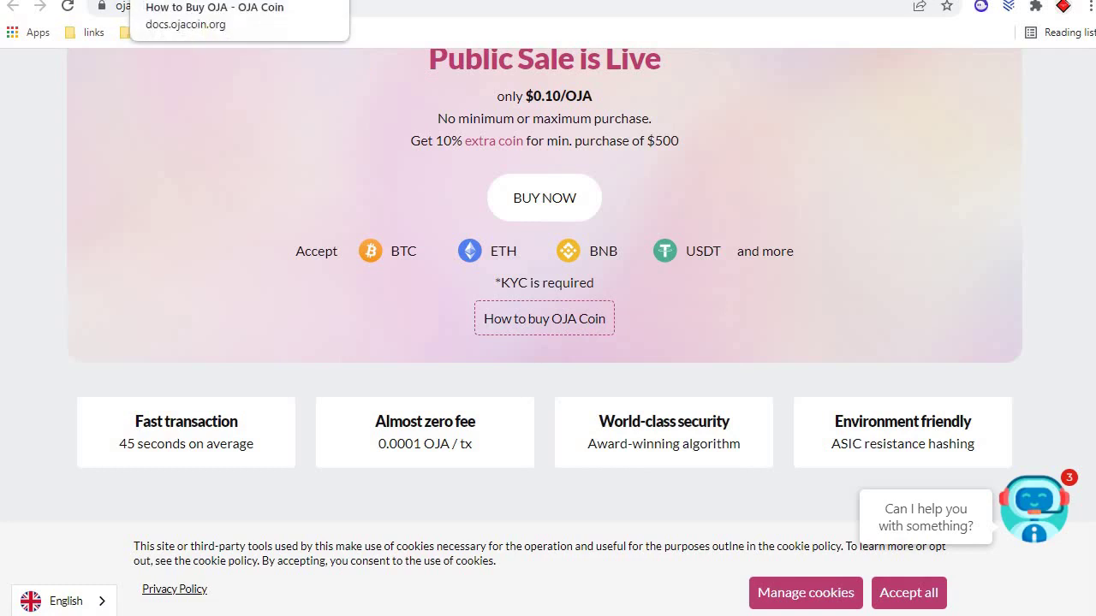
key(ctrl+Tab)
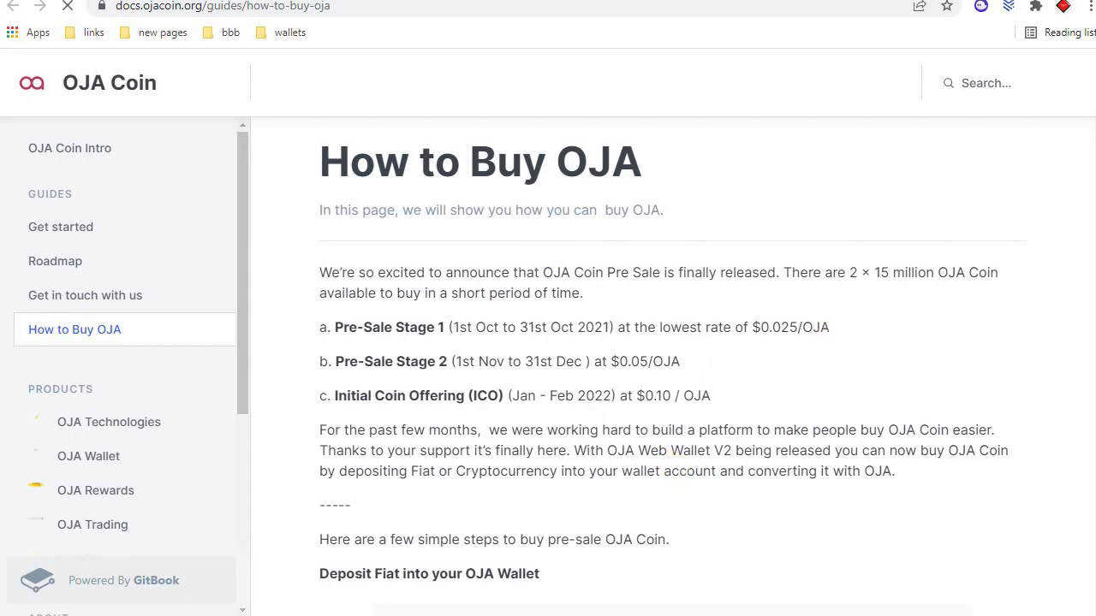
Step: Read down through the How to Buy OJA guide to the Fiat Deposit step
scroll(673, 369, down, 8)
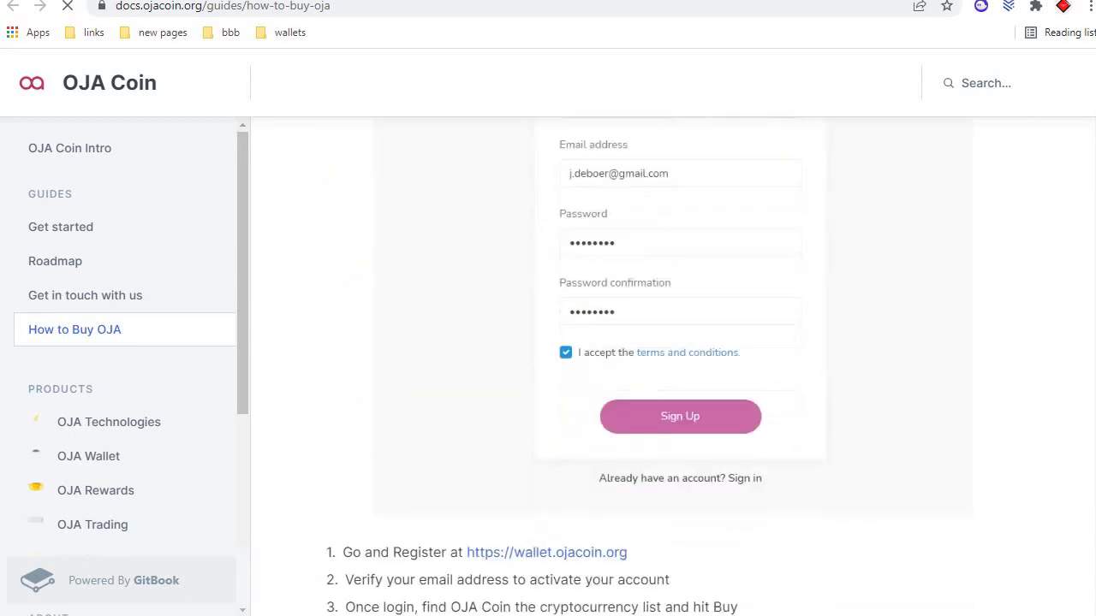
scroll(673, 368, up, 8)
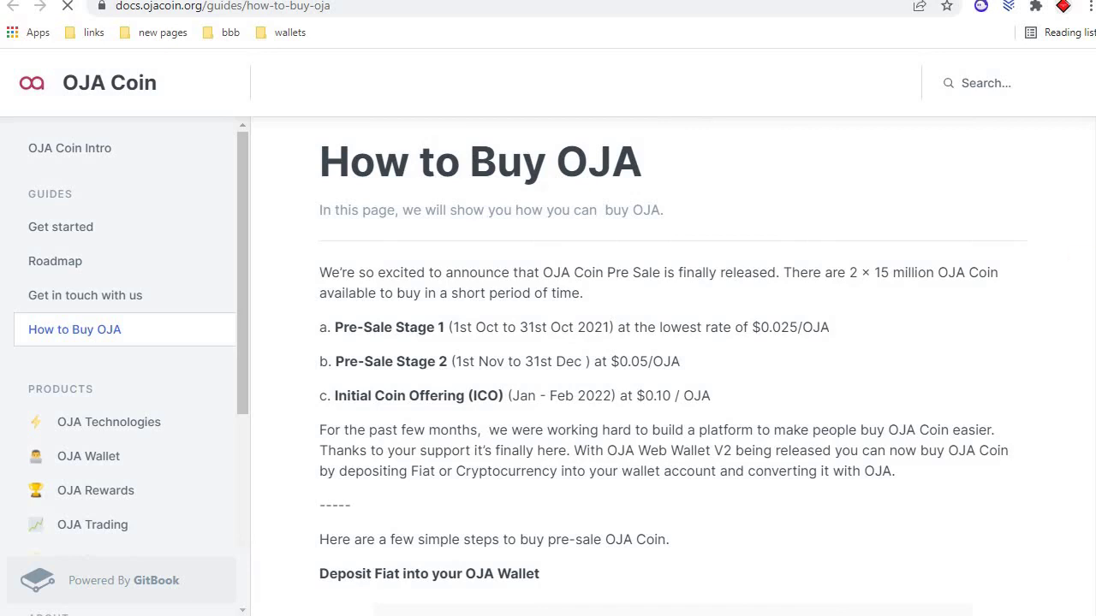
scroll(673, 368, down, 5)
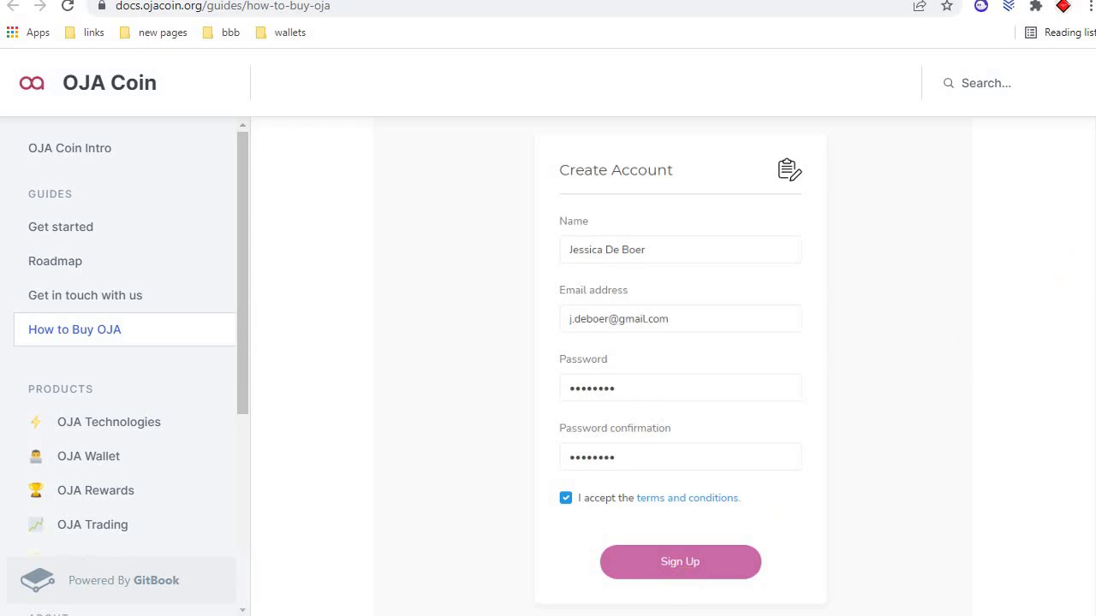
scroll(672, 368, down, 8)
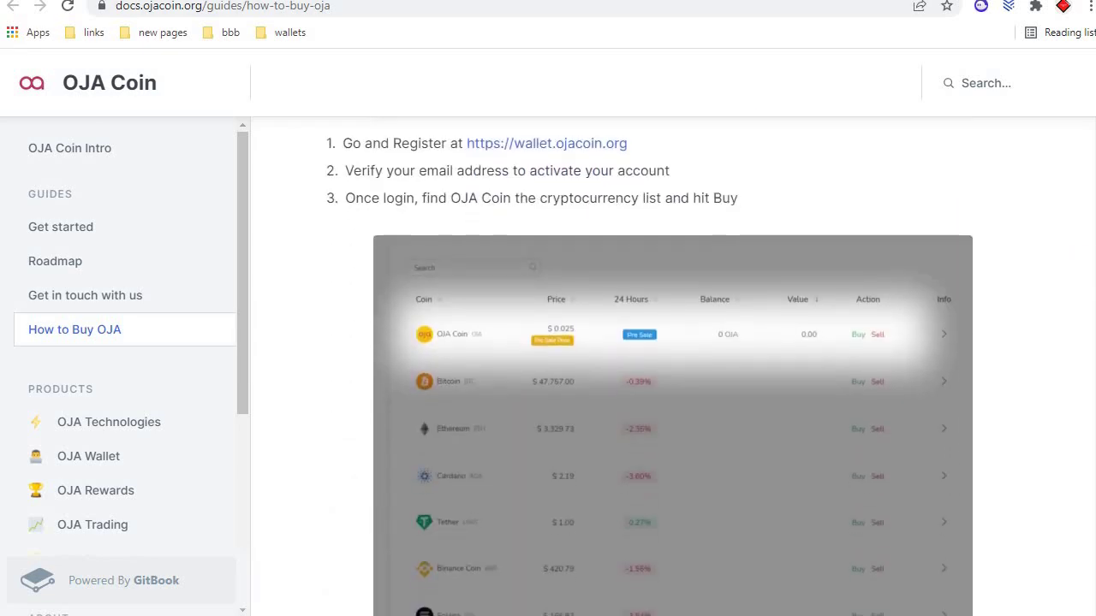
scroll(646, 364, down, 1)
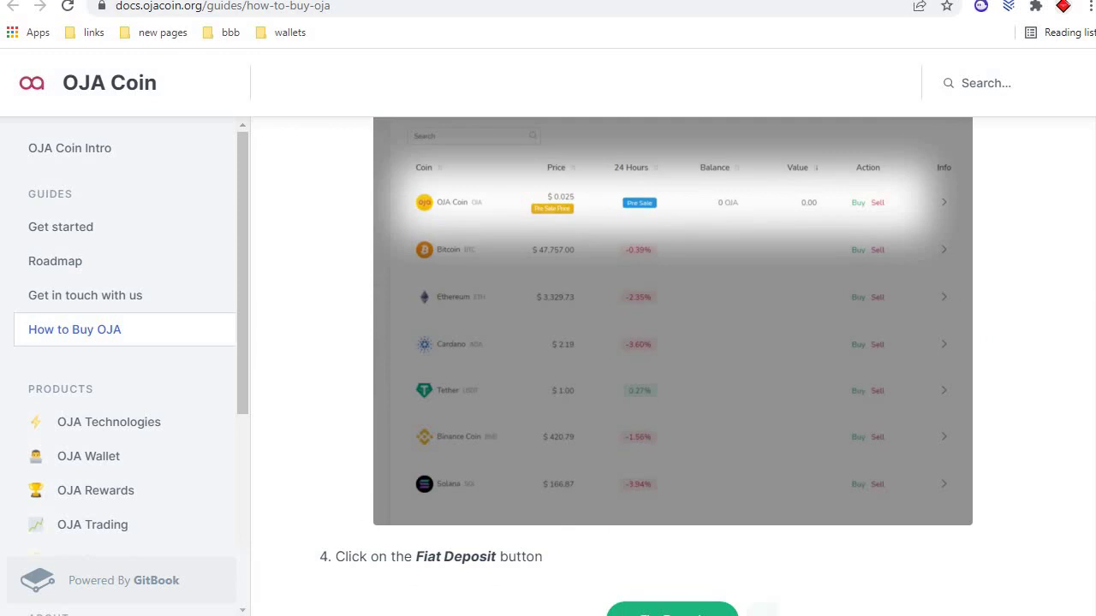
scroll(672, 368, down, 4)
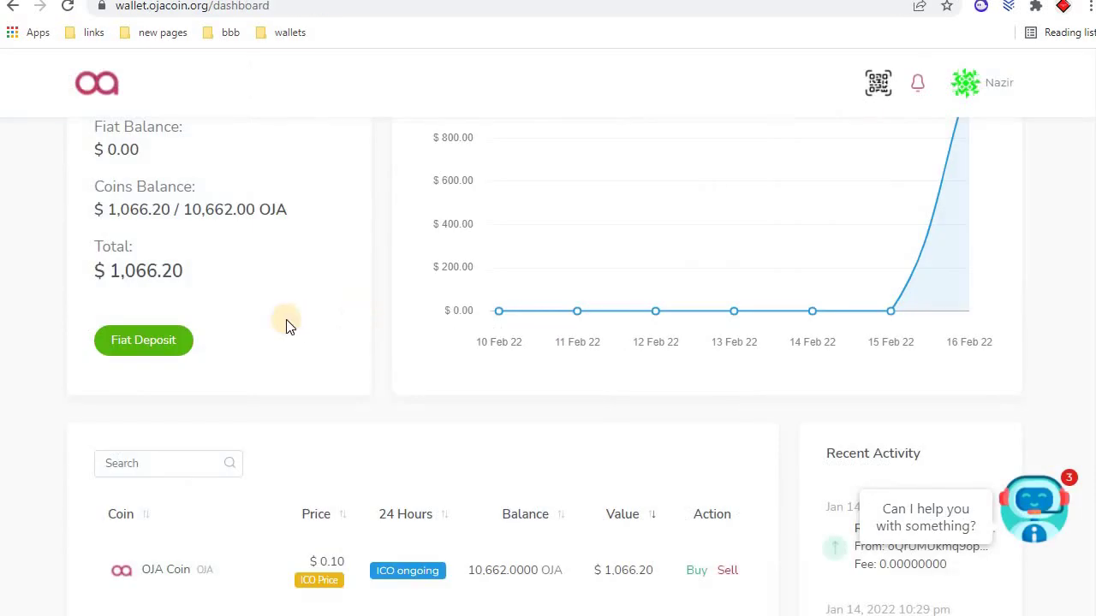
Step: From the wallet dashboard, open the Deposit Fiat form showing a 250 USD amount
scroll(396, 376, up, 2)
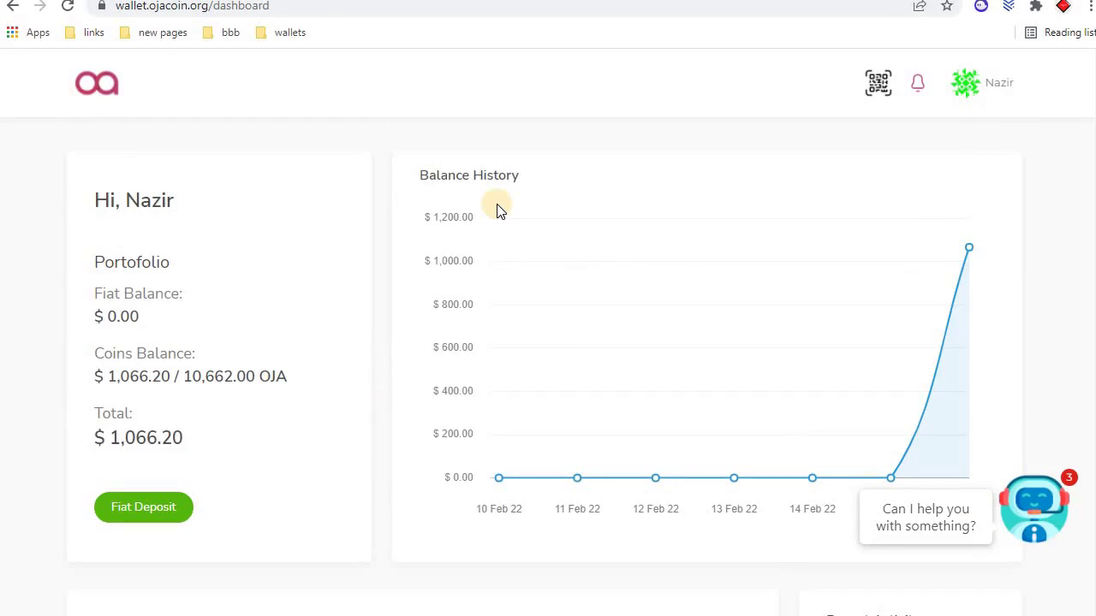
click(141, 511)
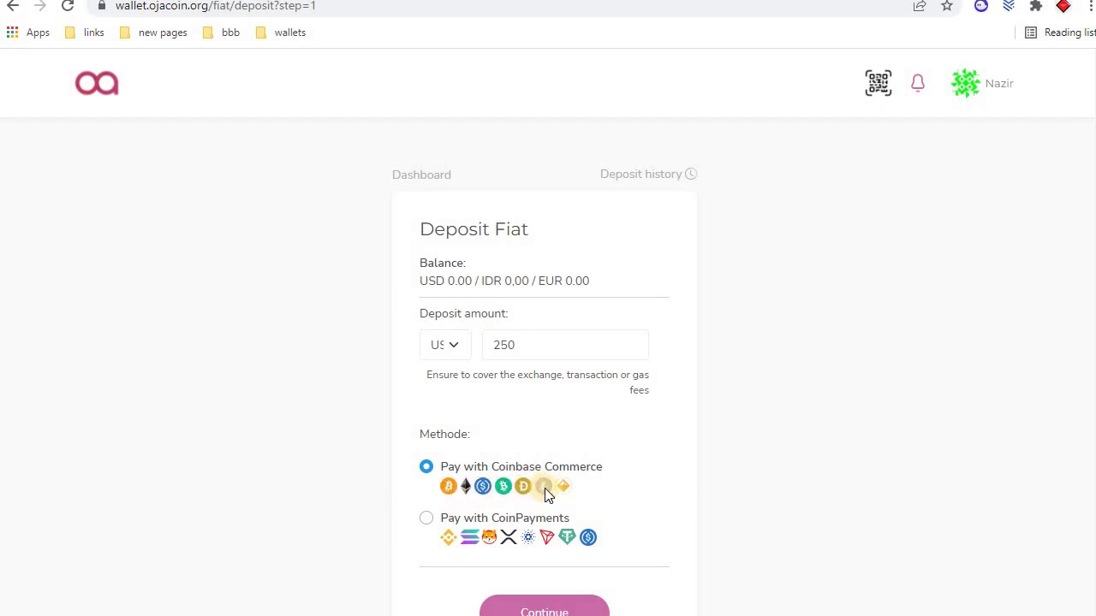
Step: Choose Pay with CoinPayments for the 250 USD deposit and continue
click(425, 518)
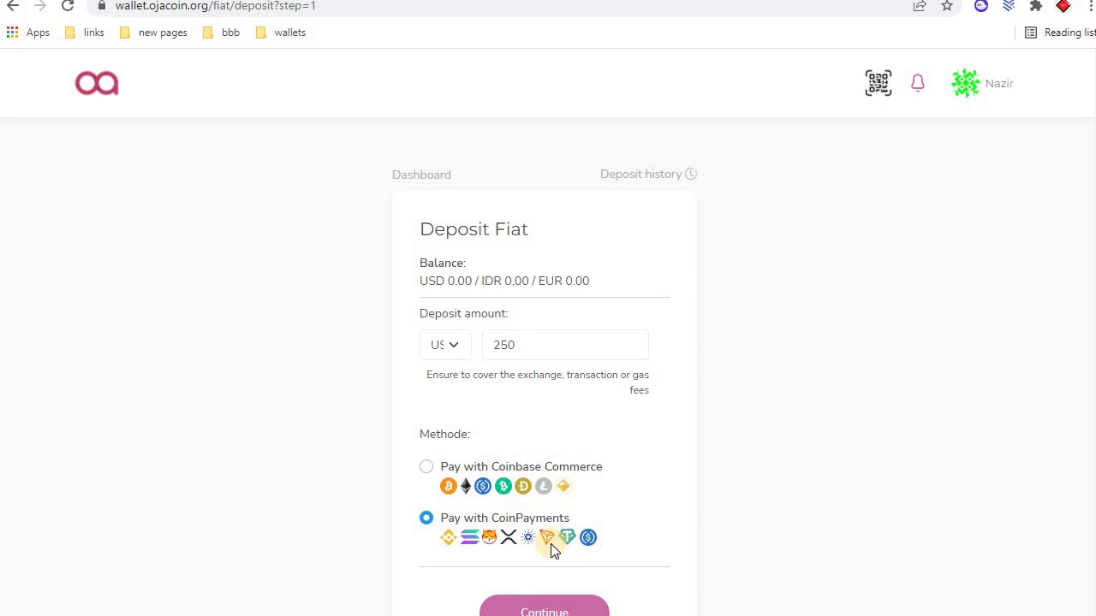
scroll(544, 342, down, 2)
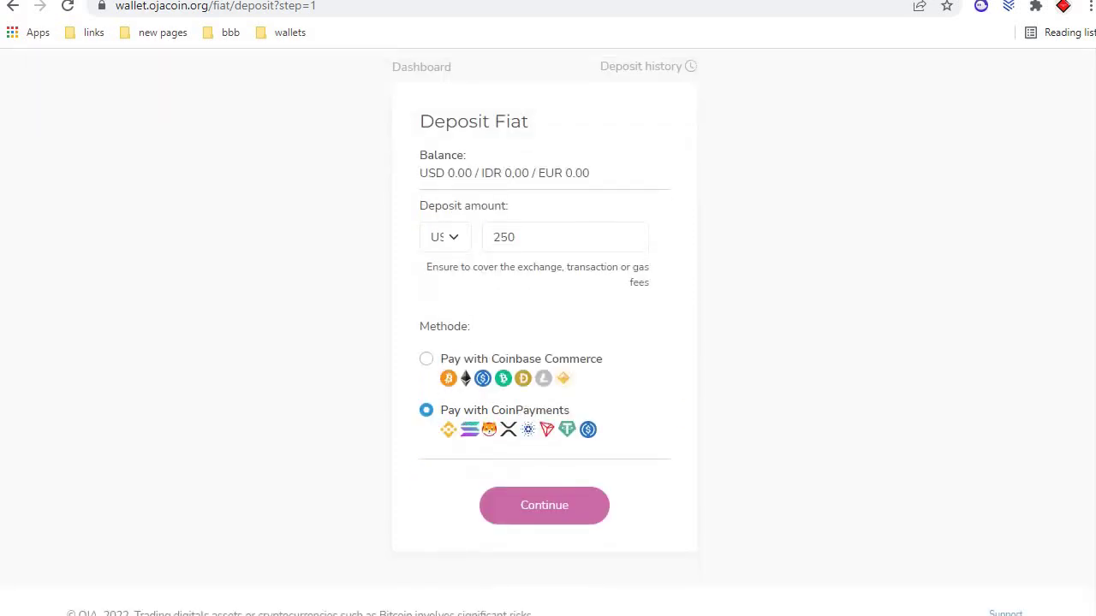
click(539, 508)
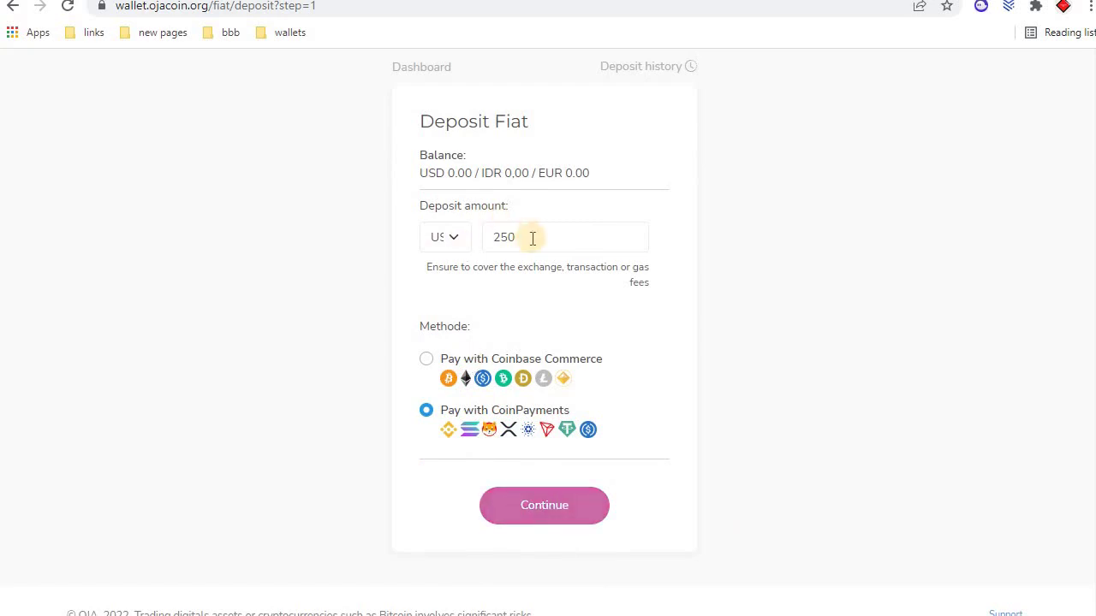
click(520, 503)
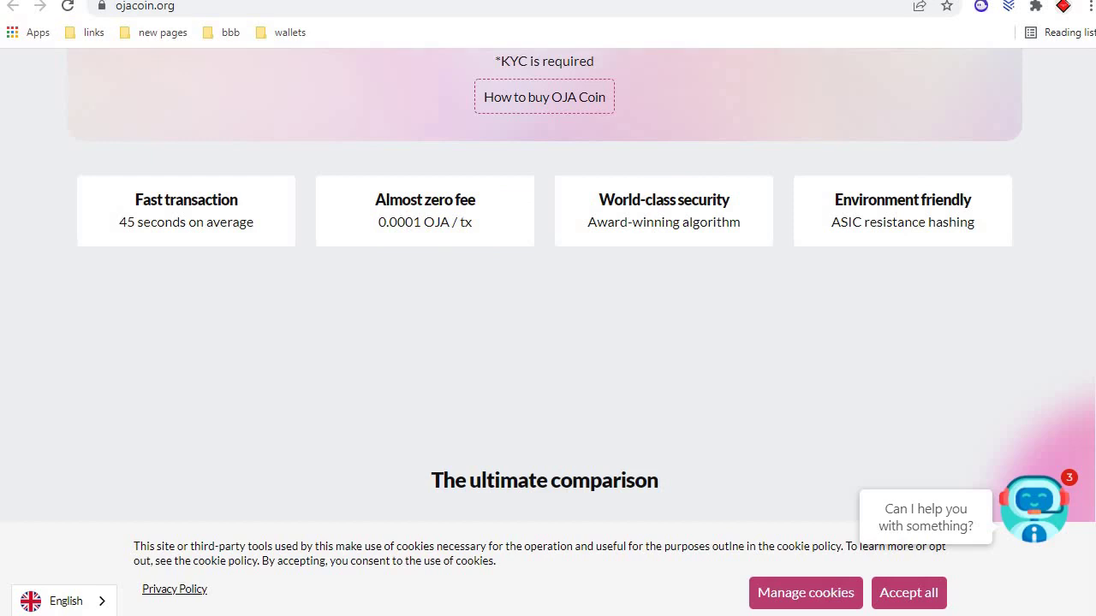
Step: Scroll the homepage past the fee comparison and Energy Efficient sections to the Personal wallet section
scroll(548, 326, down, 5)
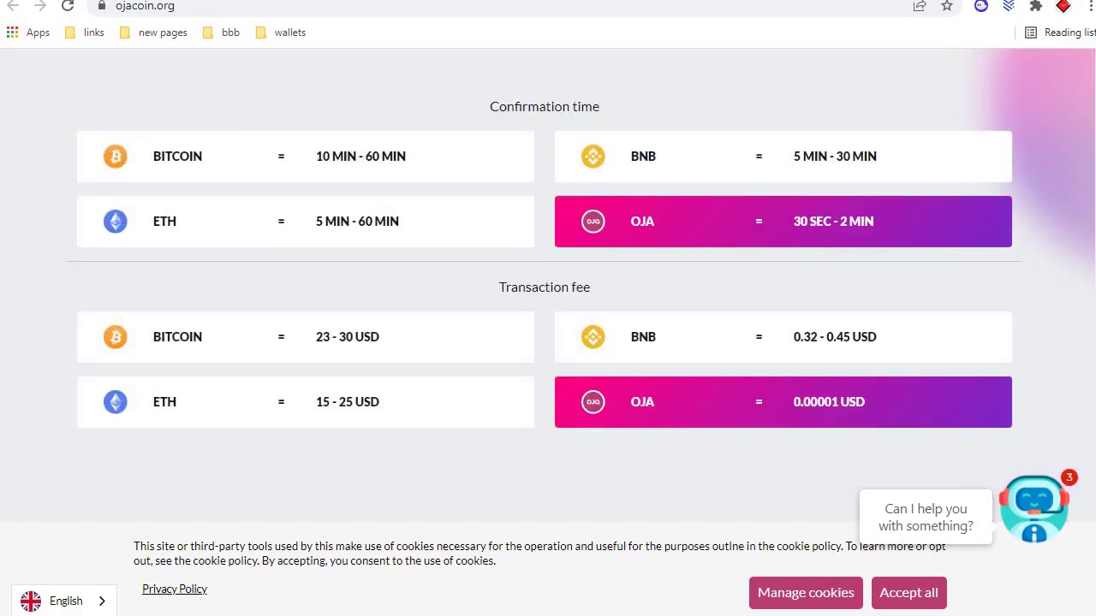
scroll(548, 257, down, 1)
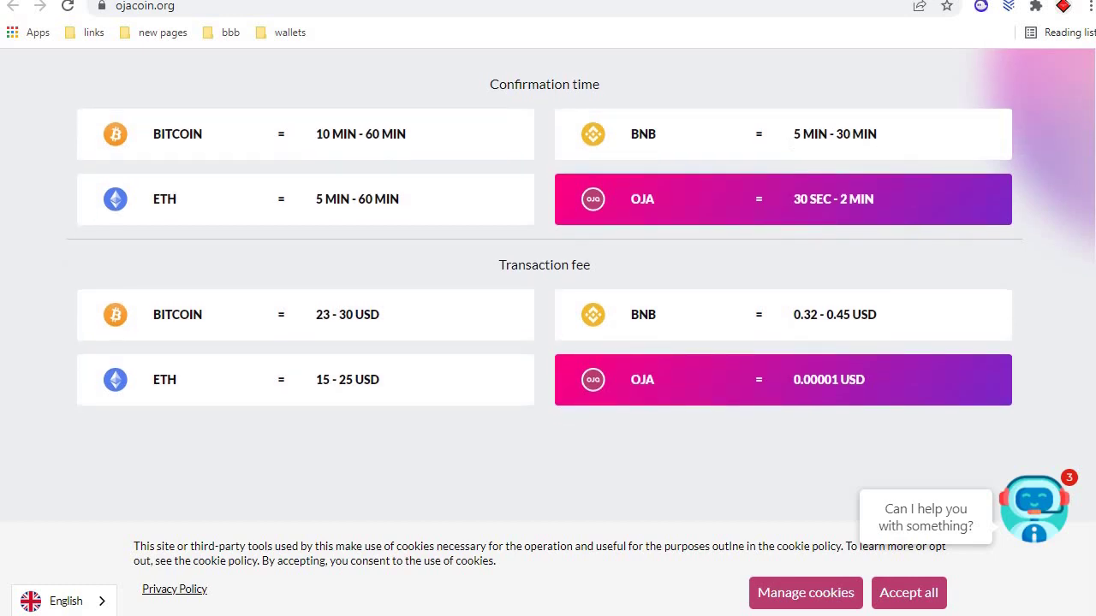
scroll(547, 257, down, 2)
scroll(548, 308, down, 1)
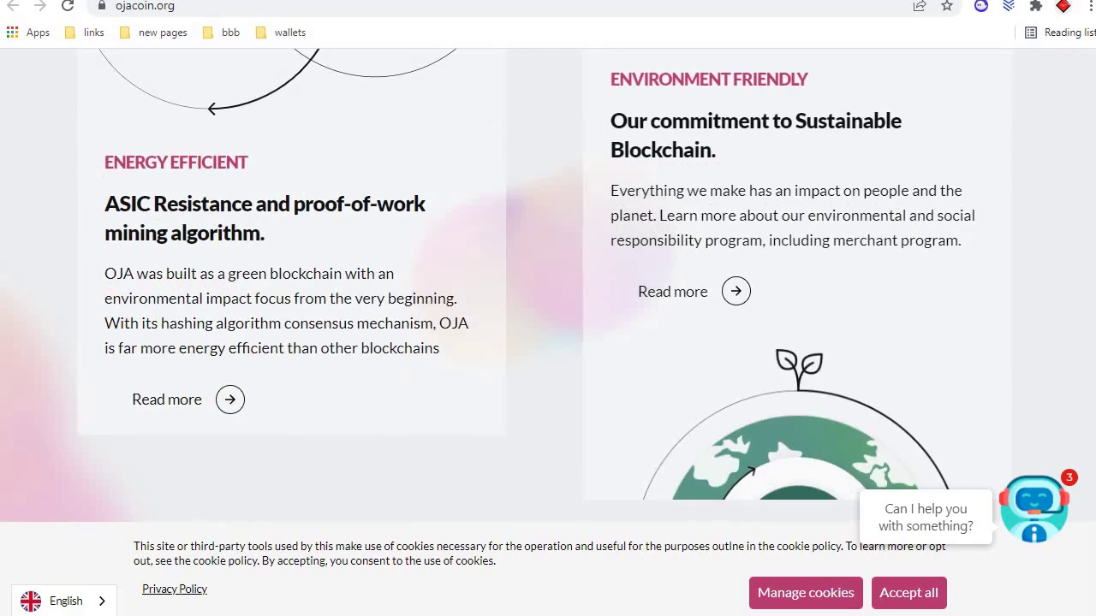
scroll(548, 308, down, 5)
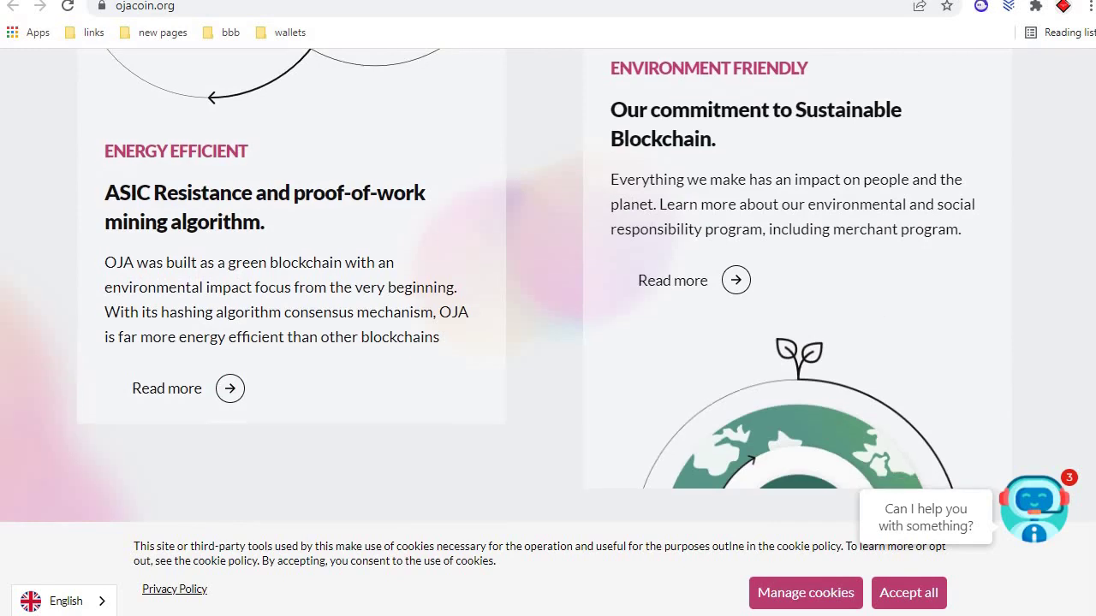
scroll(381, 170, down, 3)
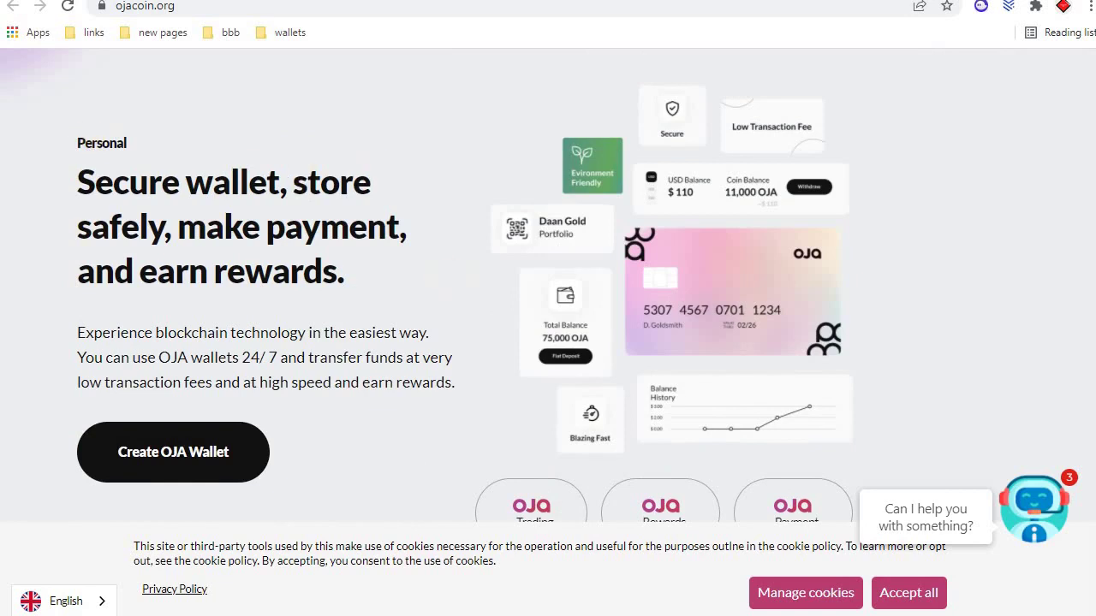
Step: Scroll through investor, community and news sections to the footer, then back up to the Public Sale offer
scroll(426, 285, down, 4)
scroll(225, 237, down, 5)
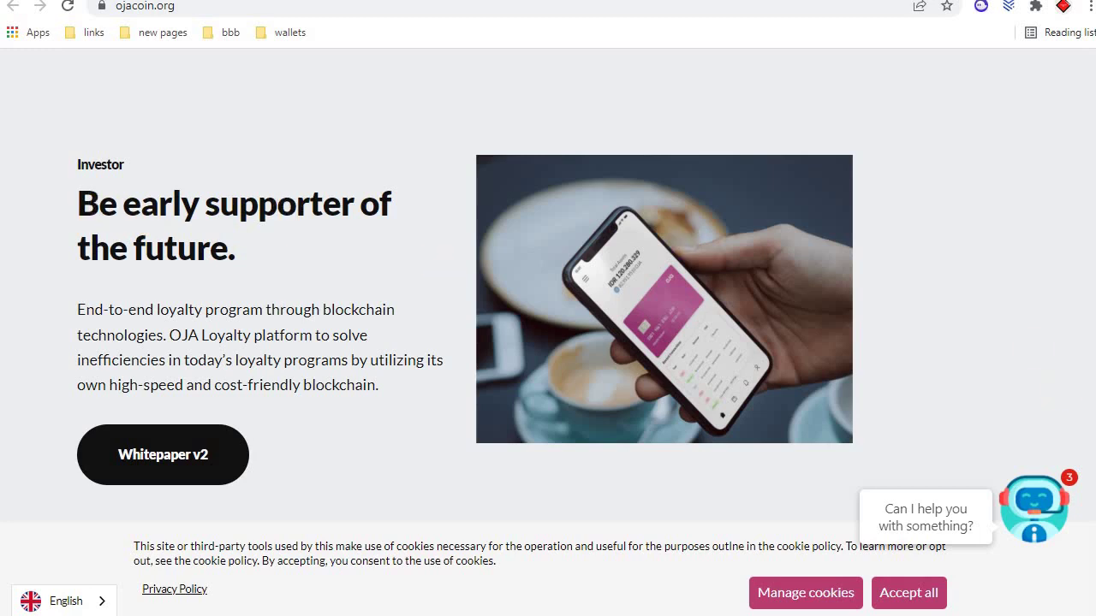
scroll(548, 282, down, 3)
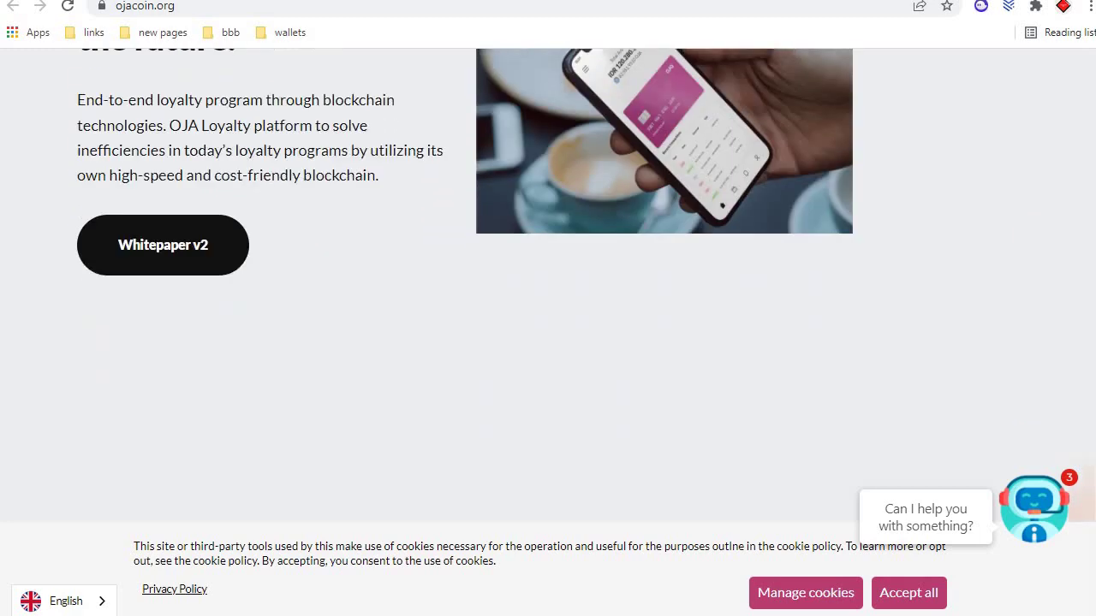
scroll(548, 283, down, 6)
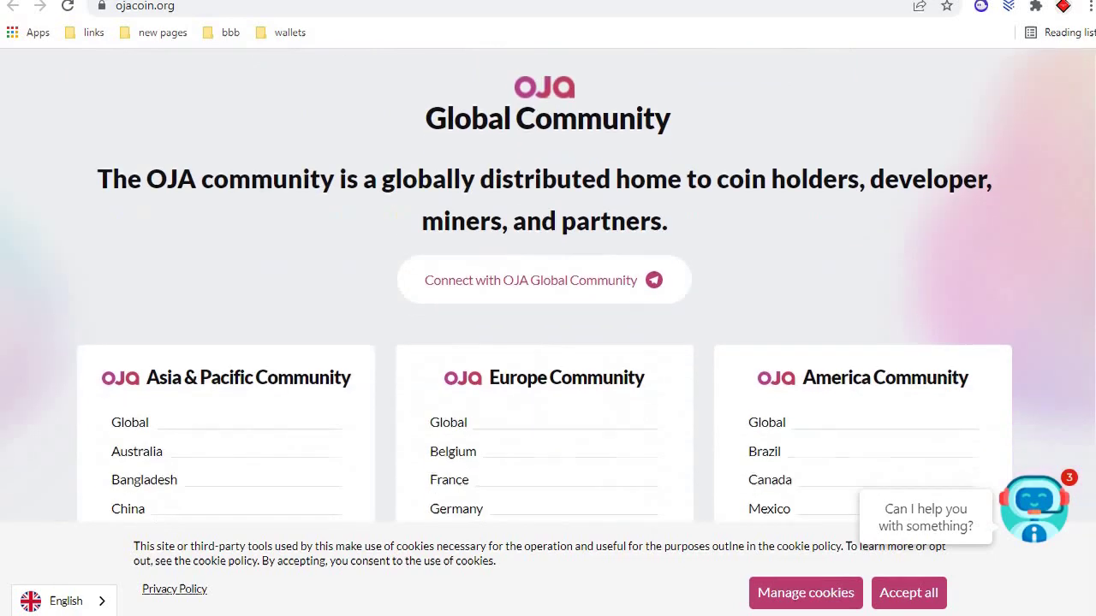
scroll(548, 282, down, 5)
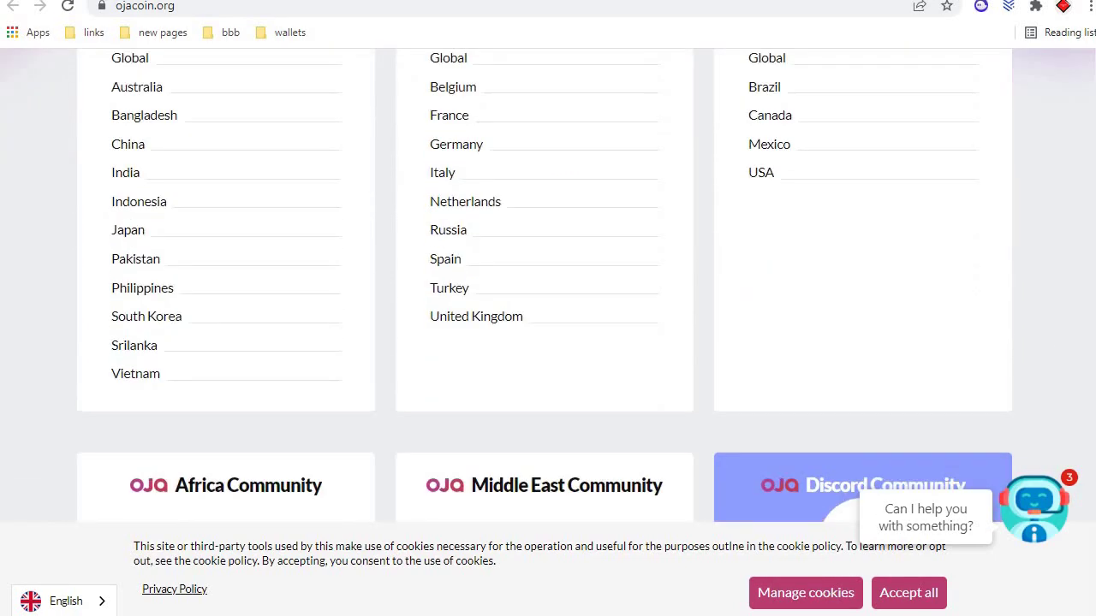
scroll(548, 283, down, 9)
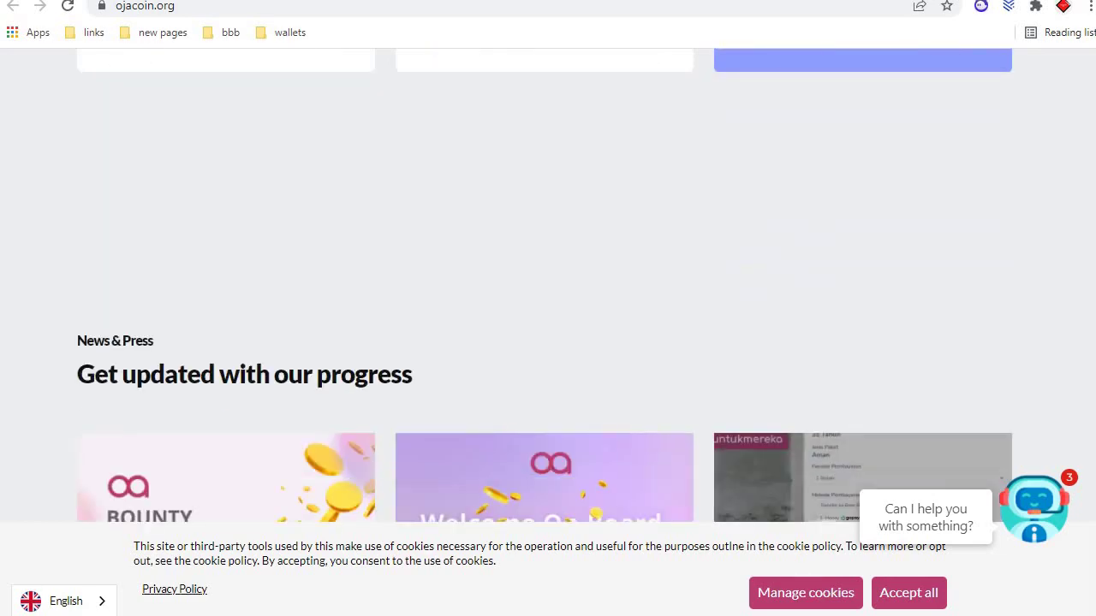
scroll(548, 282, down, 2)
scroll(547, 282, down, 3)
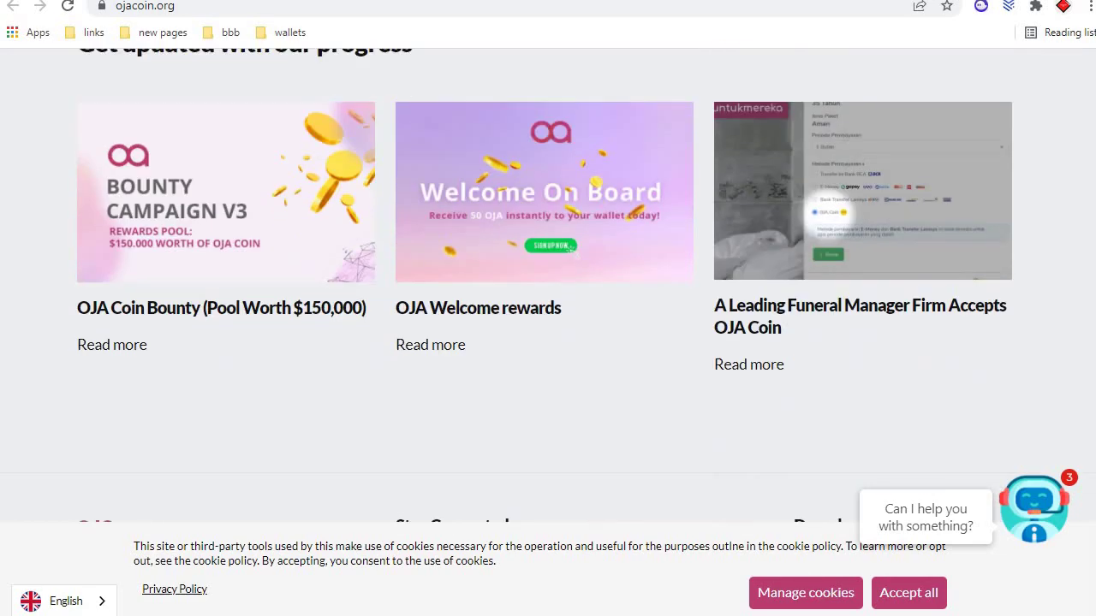
scroll(548, 282, down, 3)
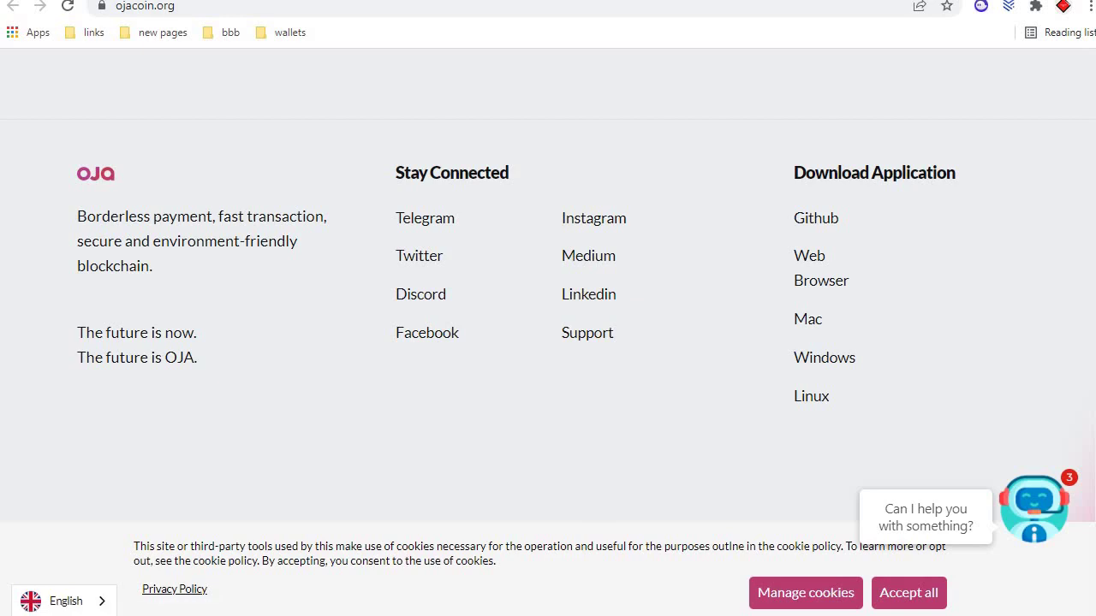
scroll(548, 283, up, 20)
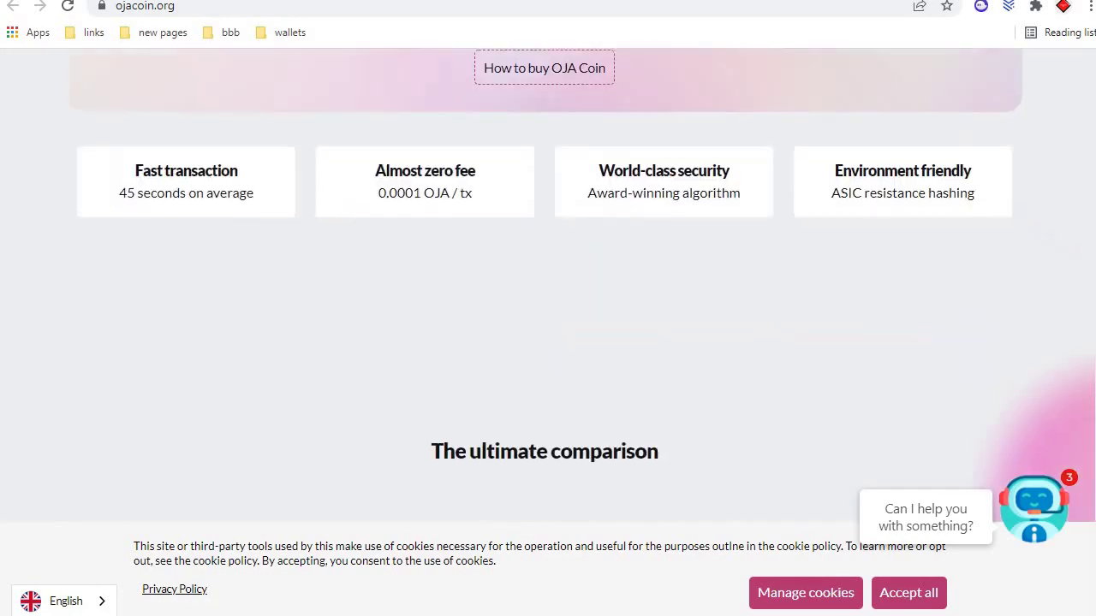
scroll(548, 283, up, 5)
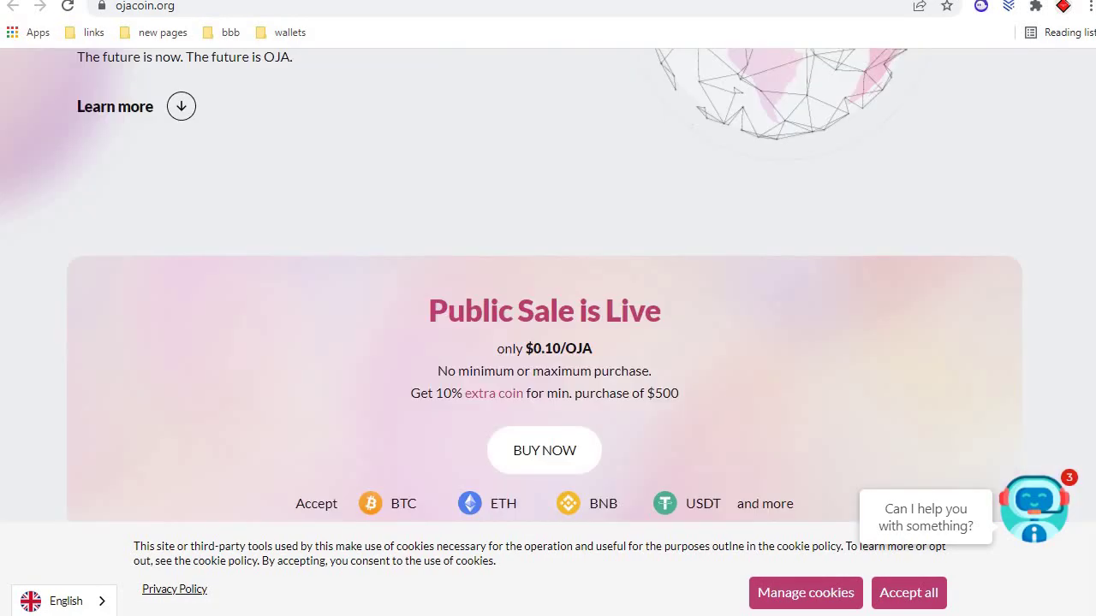